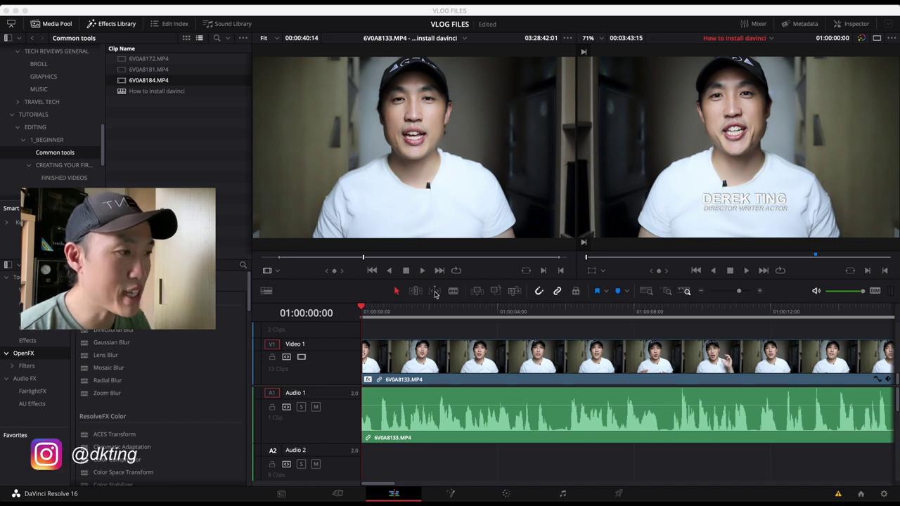
{"action": "left_click", "coordinate": [436, 360]}
{"action": "left_click", "coordinate": [436, 361]}
{"action": "mouse_move", "coordinate": [442, 361]}
{"action": "left_mouse_down"}
{"action": "mouse_move", "coordinate": [443, 336]}
{"action": "mouse_move", "coordinate": [443, 362]}
{"action": "left_mouse_up"}
{"action": "mouse_move", "coordinate": [365, 359]}
{"action": "left_mouse_down"}
{"action": "mouse_move", "coordinate": [422, 359]}
{"action": "mouse_move", "coordinate": [362, 359]}
{"action": "left_mouse_up"}
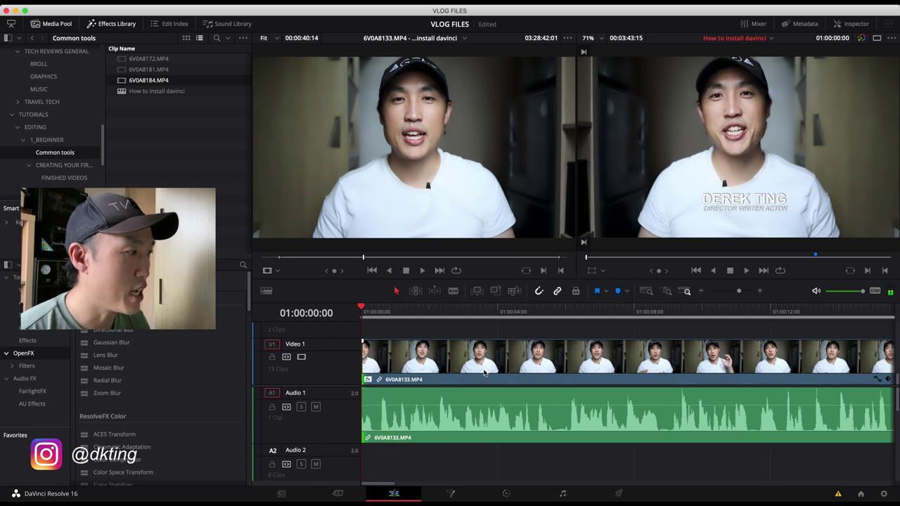
{"action": "left_click", "coordinate": [637, 365]}
{"action": "right_click", "coordinate": [637, 363]}
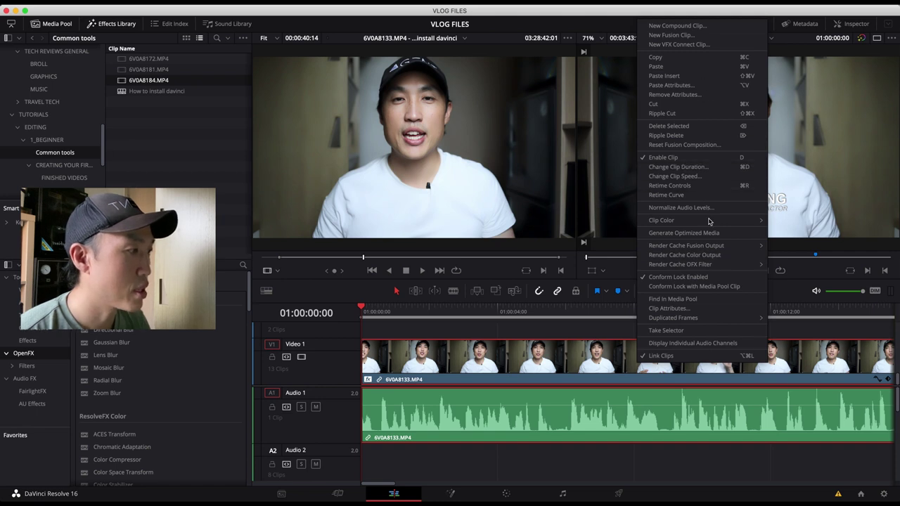
{"action": "left_click", "coordinate": [614, 329]}
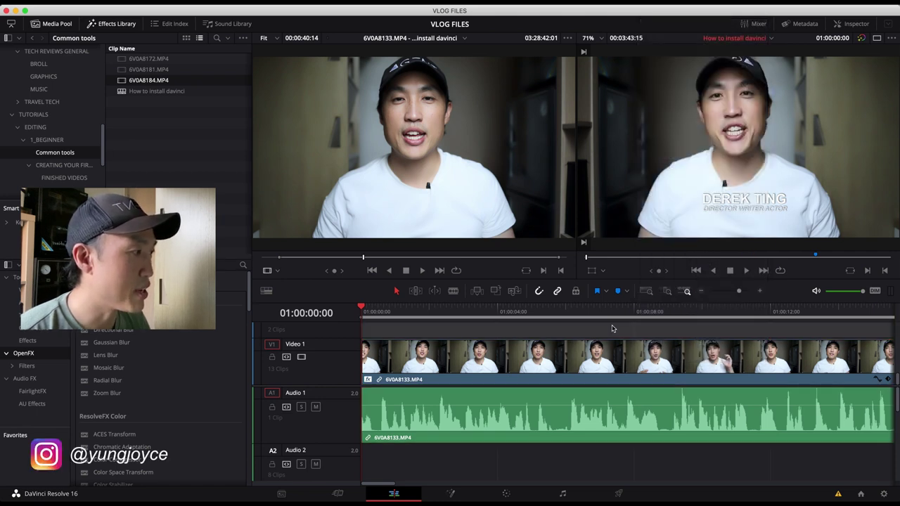
Review the clips along Video 1 with the timeline zoomed out, ending with the playhead at 01:00:28:20.
{"action": "left_click_drag", "start_coordinate": [738, 291], "coordinate": [730, 290]}
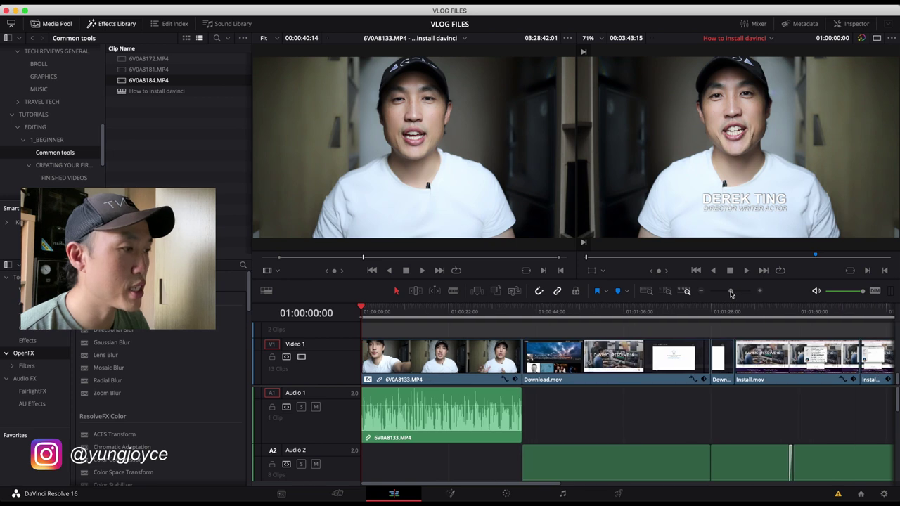
{"action": "left_click_drag", "start_coordinate": [458, 333], "coordinate": [478, 422]}
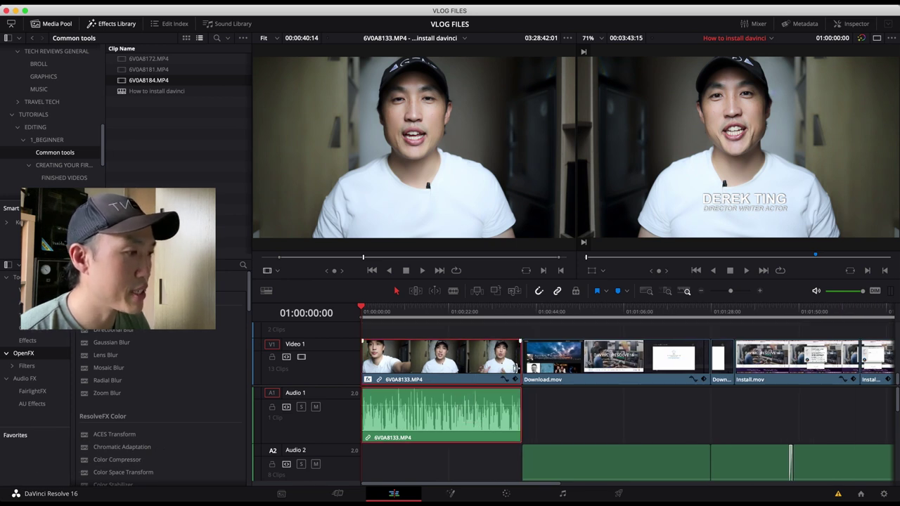
{"action": "mouse_move", "coordinate": [516, 367]}
{"action": "left_mouse_down"}
{"action": "mouse_move", "coordinate": [474, 367]}
{"action": "mouse_move", "coordinate": [518, 375]}
{"action": "left_mouse_up"}
{"action": "left_click_drag", "start_coordinate": [587, 364], "coordinate": [612, 345]}
{"action": "left_click", "coordinate": [614, 312]}
{"action": "left_click_drag", "start_coordinate": [613, 312], "coordinate": [483, 322]}
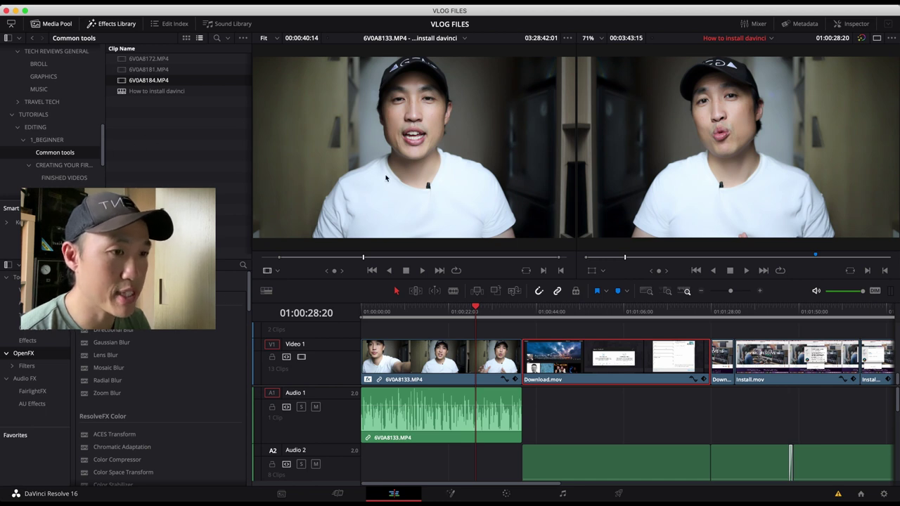
Browse the Effects Library's OpenFX blurs, generators and titles.
{"action": "left_click_drag", "start_coordinate": [103, 342], "coordinate": [398, 353]}
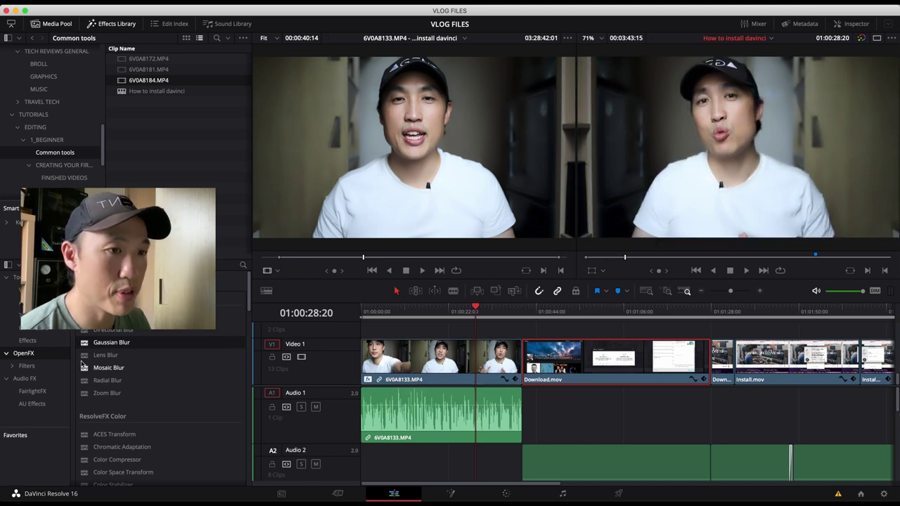
{"action": "left_click", "coordinate": [39, 343]}
{"action": "left_click", "coordinate": [40, 329]}
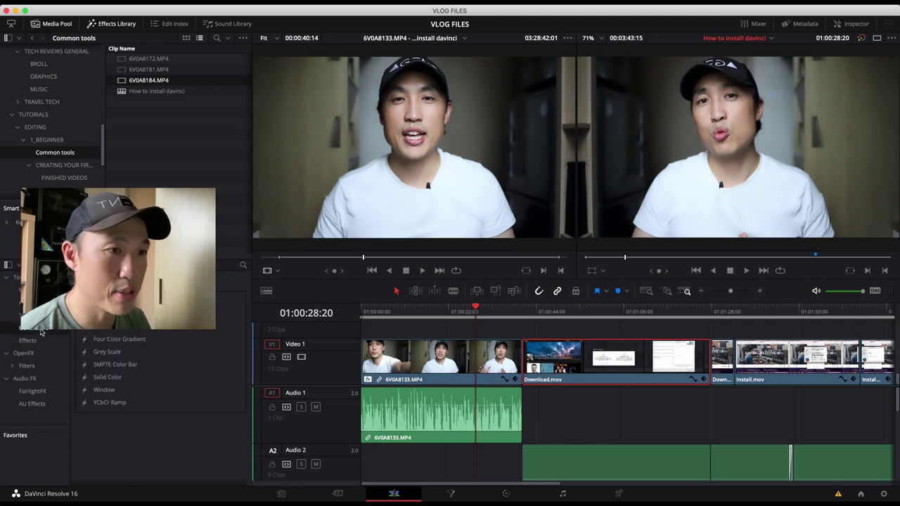
{"action": "left_click", "coordinate": [35, 316]}
{"action": "left_click_drag", "start_coordinate": [230, 314], "coordinate": [313, 345]}
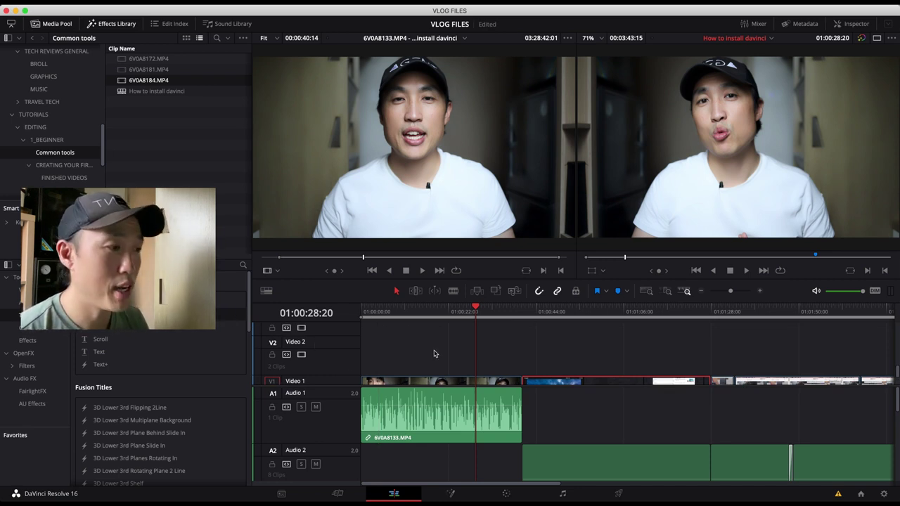
{"action": "scroll", "coordinate": [434, 351], "scroll_direction": "down", "scroll_amount": 3}
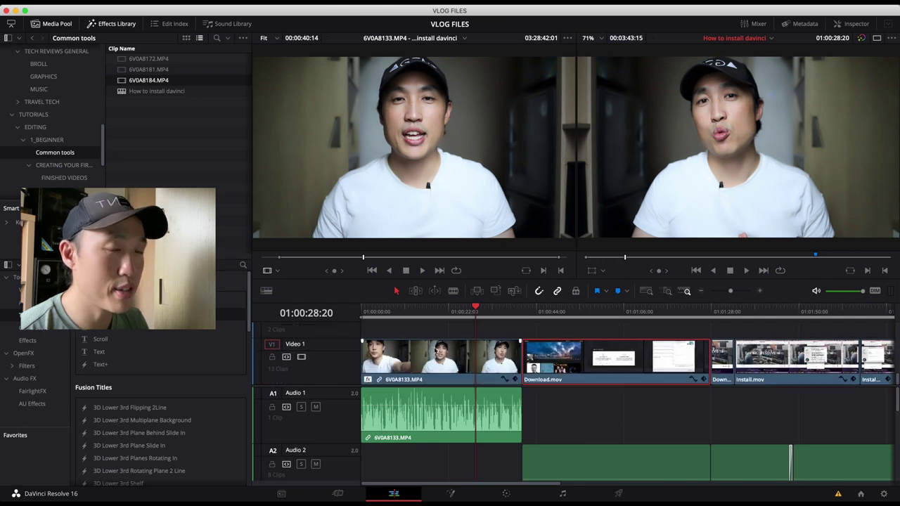
Split the opening 6V0A8133.MP4 clip with the Blade tool at 01:00:05:16 and at about 01:00:06:03.
{"action": "key", "text": "Home"}
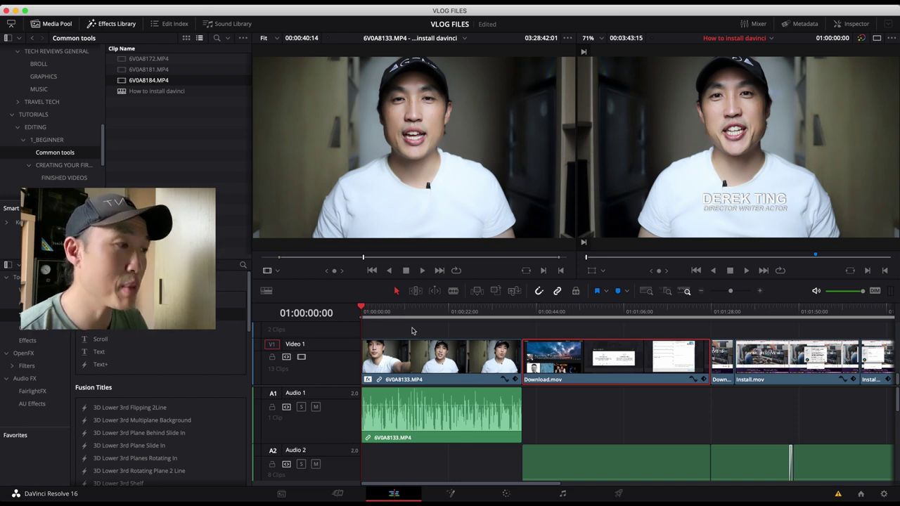
{"action": "left_click", "coordinate": [454, 291]}
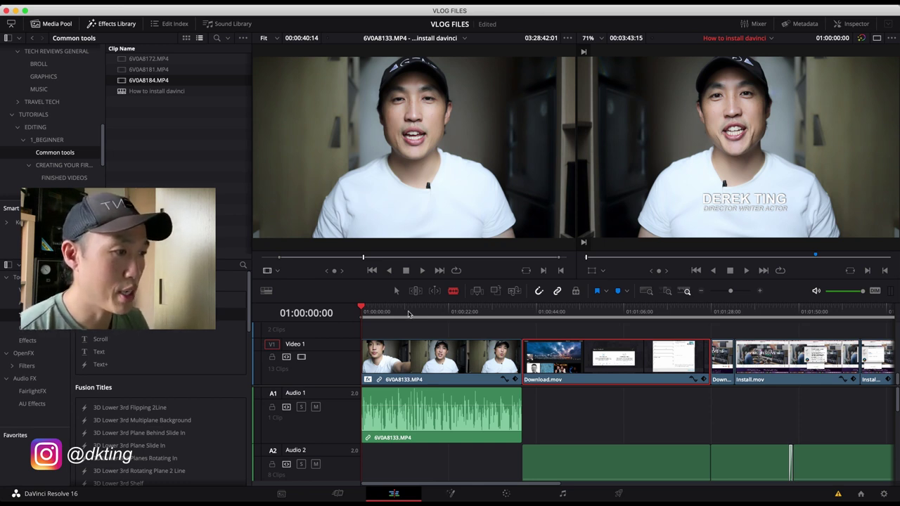
{"action": "left_click_drag", "start_coordinate": [398, 314], "coordinate": [361, 313]}
{"action": "left_click_drag", "start_coordinate": [730, 291], "coordinate": [738, 291]}
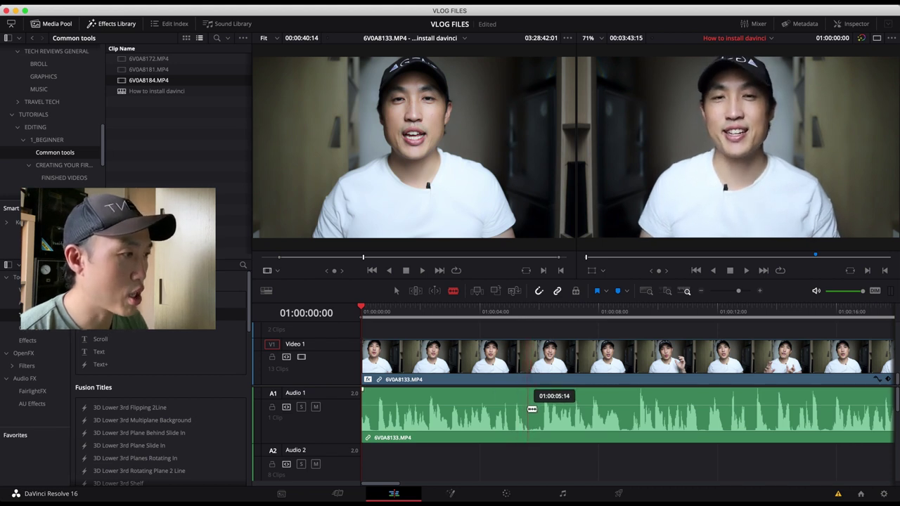
{"action": "left_click", "coordinate": [511, 315]}
{"action": "left_click", "coordinate": [502, 314]}
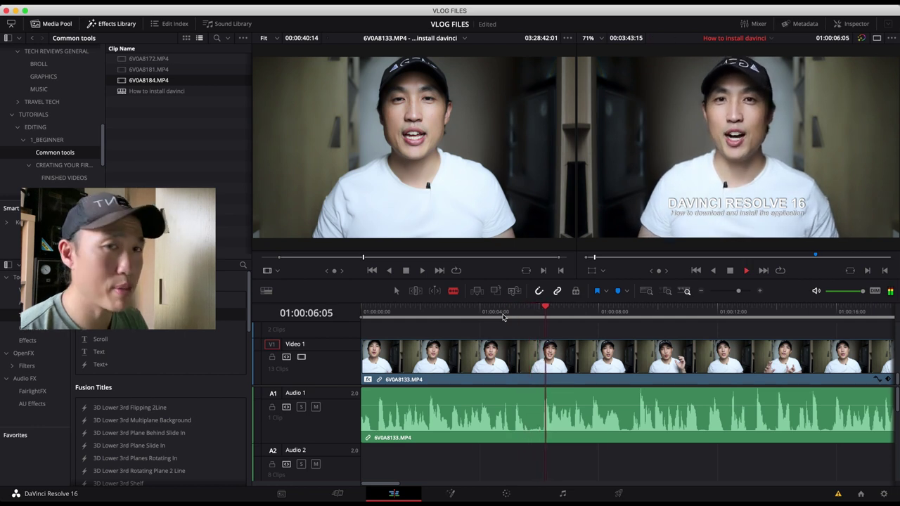
{"action": "left_click", "coordinate": [529, 314]}
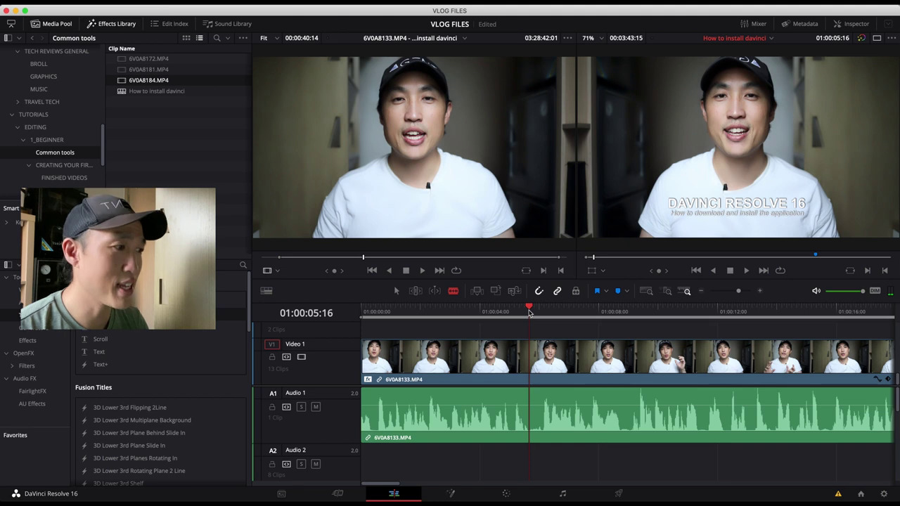
{"action": "left_click", "coordinate": [537, 359]}
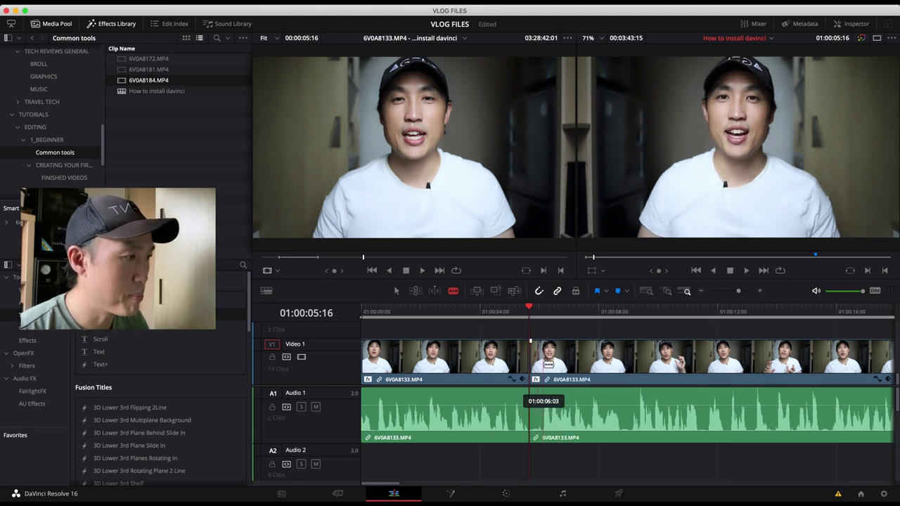
{"action": "left_click", "coordinate": [541, 363]}
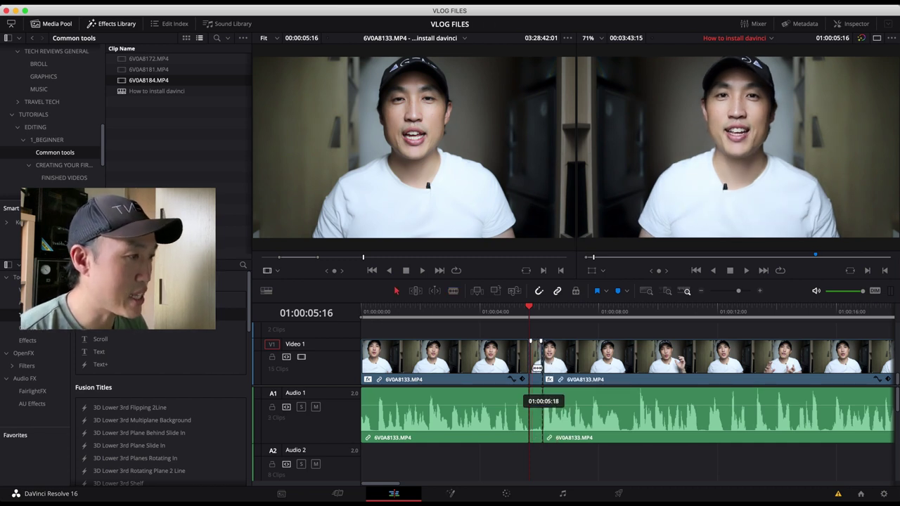
Delete the short segment between the two cuts in 6V0A8133.MP4 and close the gap it leaves.
{"action": "key", "text": "a"}
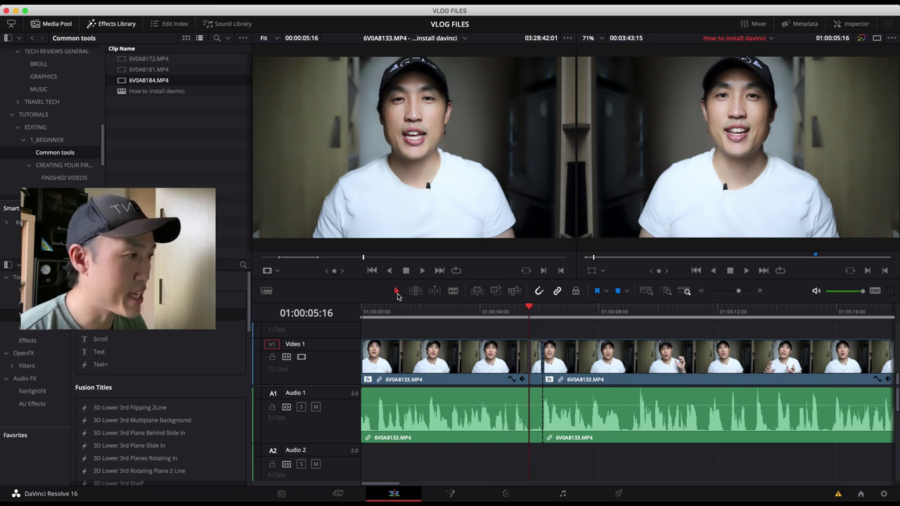
{"action": "left_click", "coordinate": [536, 379]}
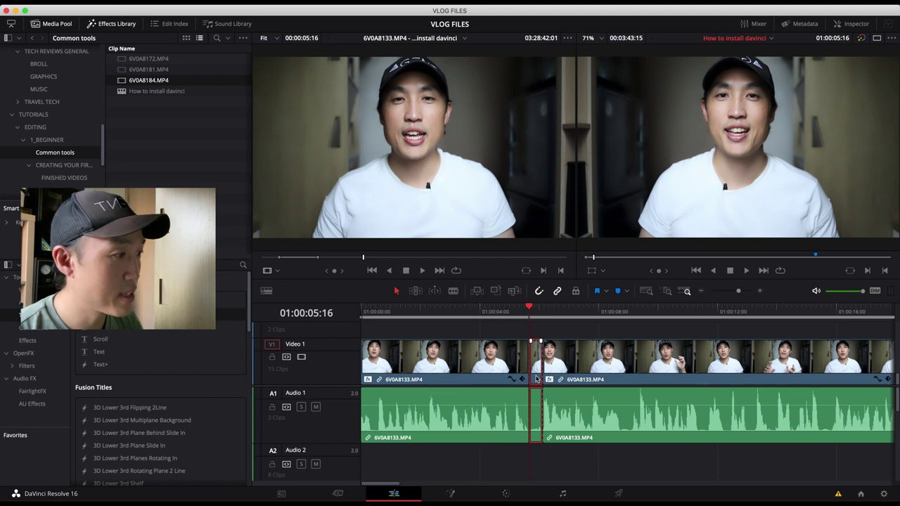
{"action": "key", "text": "Delete"}
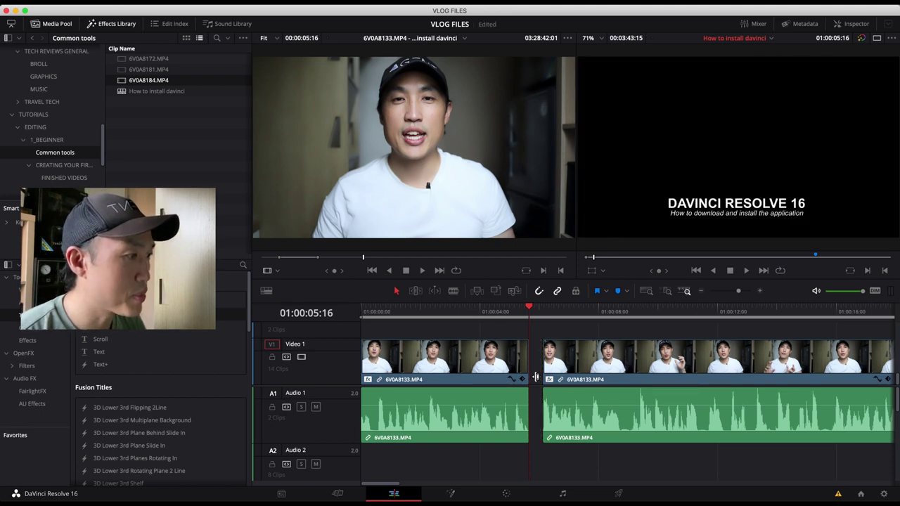
{"action": "left_click", "coordinate": [536, 377]}
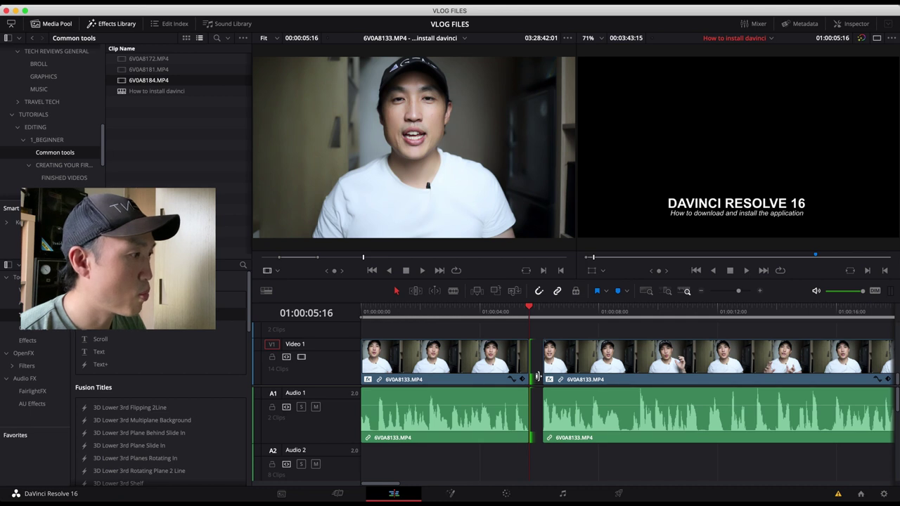
{"action": "left_click_drag", "start_coordinate": [738, 291], "coordinate": [743, 291]}
{"action": "left_click", "coordinate": [650, 371]}
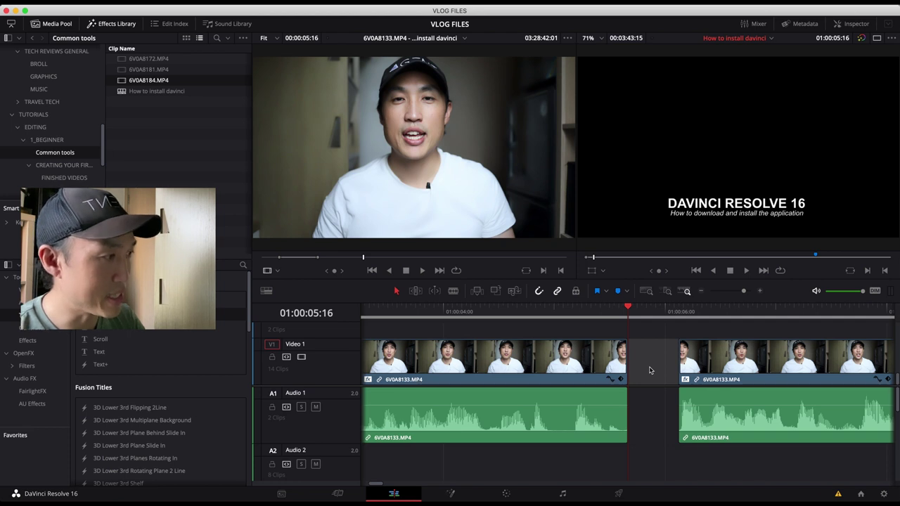
{"action": "key", "text": "BackSpace"}
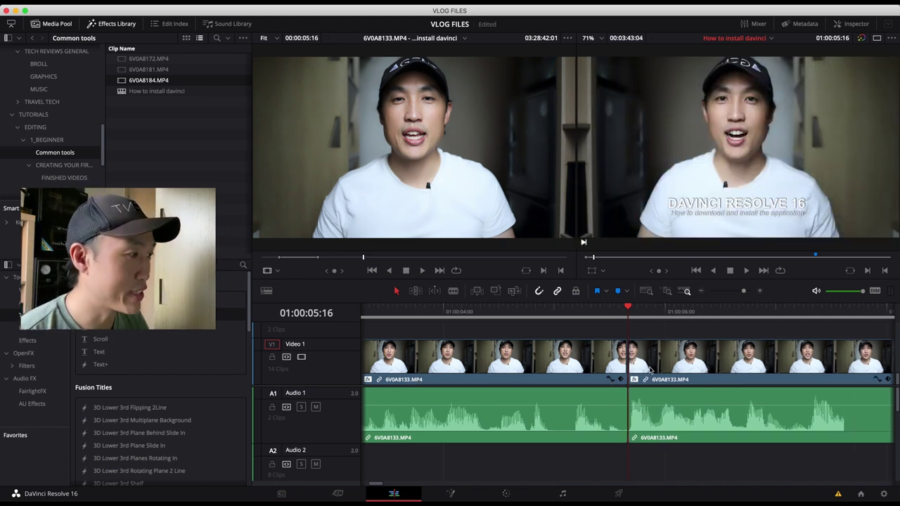
Play the timeline across the new cut, and place the playhead at 01:00:05:04.
{"action": "left_click", "coordinate": [600, 310]}
{"action": "left_click_drag", "start_coordinate": [600, 311], "coordinate": [559, 315]}
{"action": "key", "text": "space"}
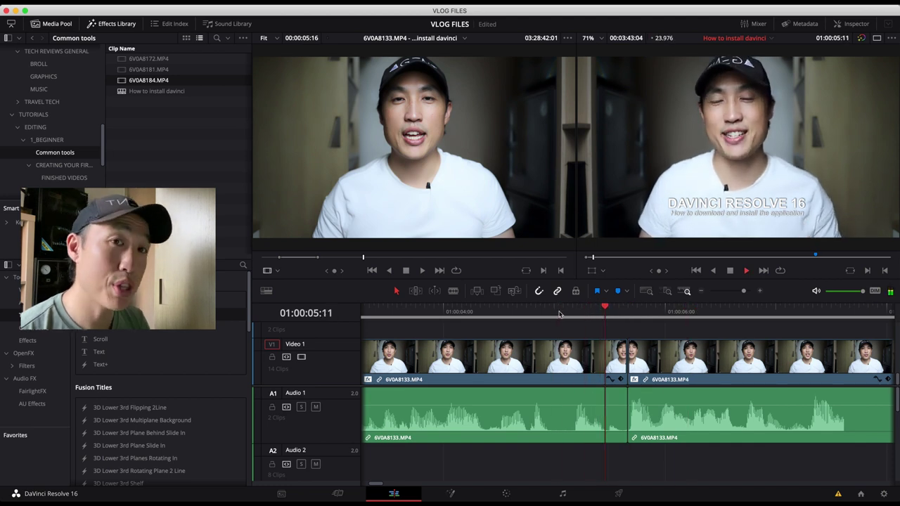
{"action": "key", "text": "space"}
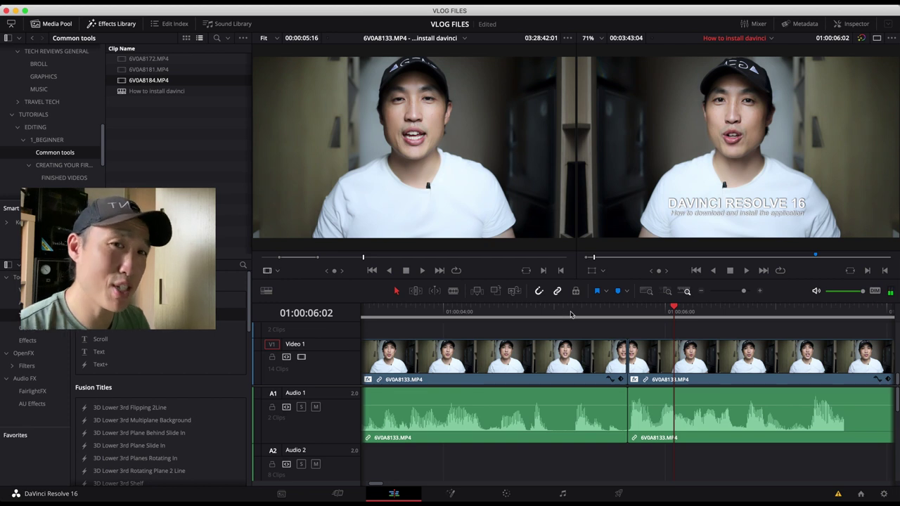
{"action": "left_click", "coordinate": [572, 314]}
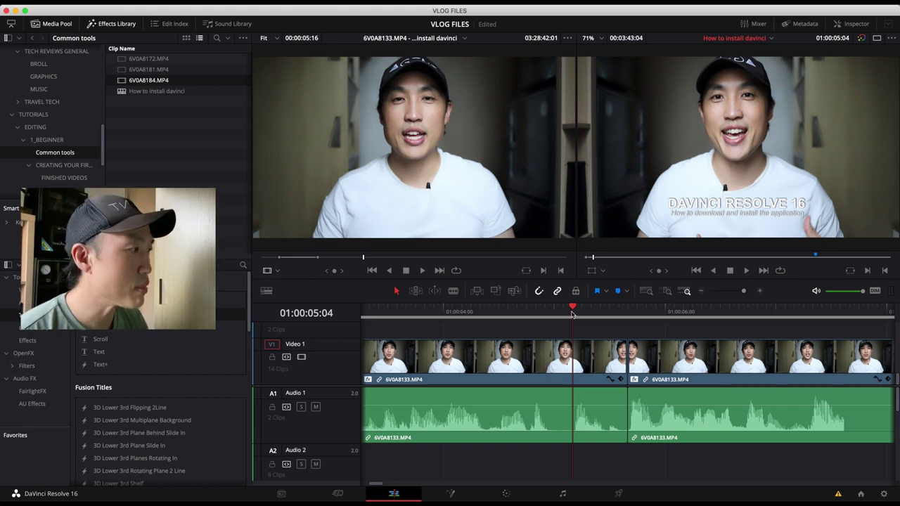
Split the Download.mov clip near its start, at about 01:00:44:13, with the Blade tool.
{"action": "left_click_drag", "start_coordinate": [751, 291], "coordinate": [743, 292]}
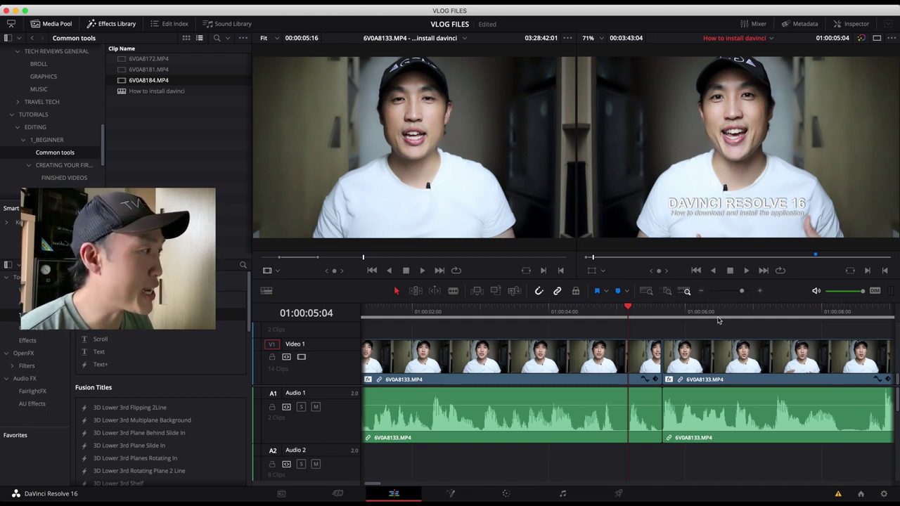
{"action": "left_click_drag", "start_coordinate": [742, 292], "coordinate": [734, 294]}
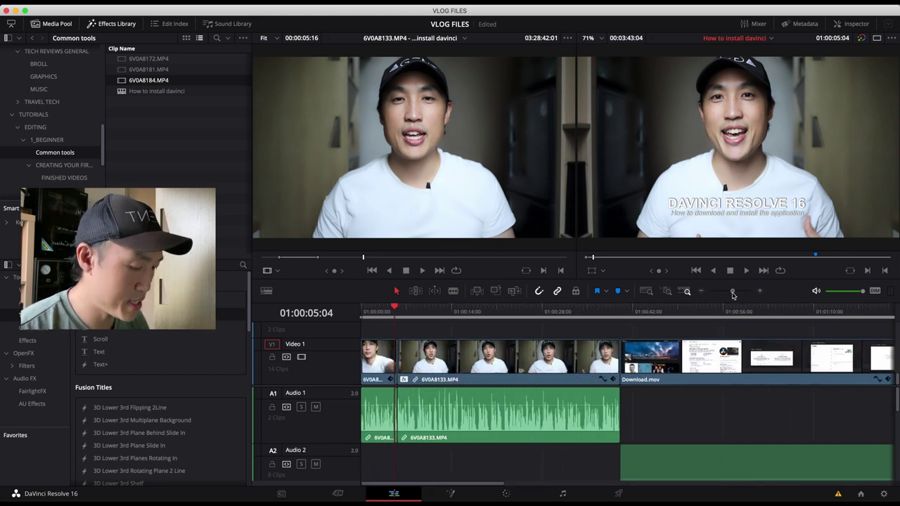
{"action": "left_click_drag", "start_coordinate": [651, 363], "coordinate": [652, 364]}
{"action": "left_click", "coordinate": [651, 363]}
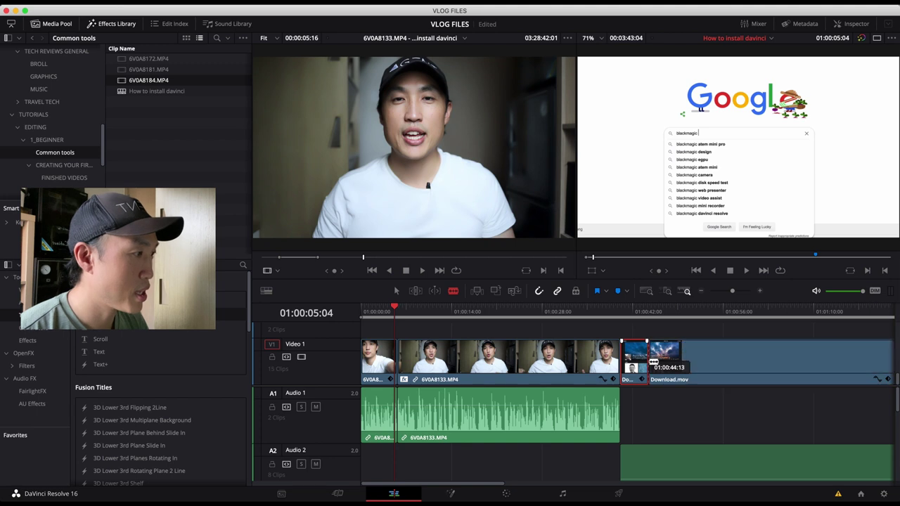
Move the short first segment of Download.mov onto Video 2 above the start of the second 6V0A8133.MP4 clip and play it back.
{"action": "key", "text": "a"}
{"action": "left_click", "coordinate": [640, 367]}
{"action": "left_click_drag", "start_coordinate": [640, 367], "coordinate": [618, 357]}
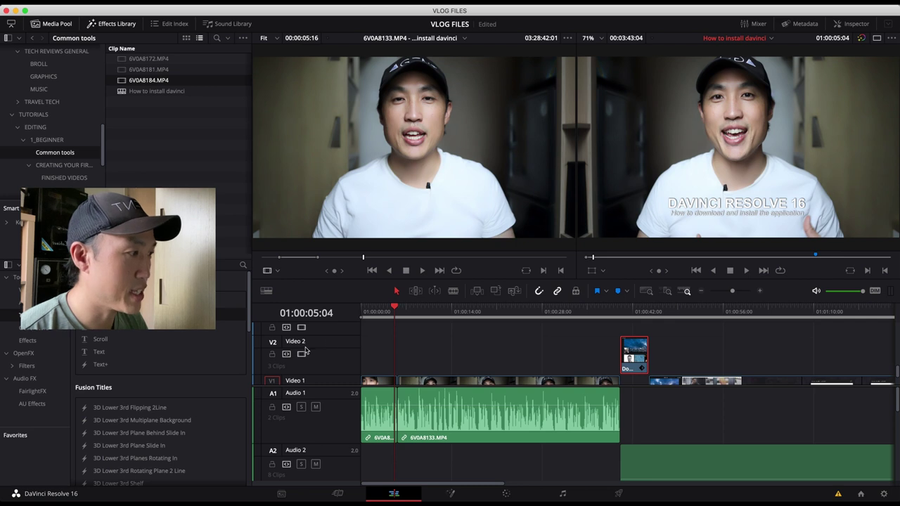
{"action": "left_click_drag", "start_coordinate": [633, 360], "coordinate": [410, 359]}
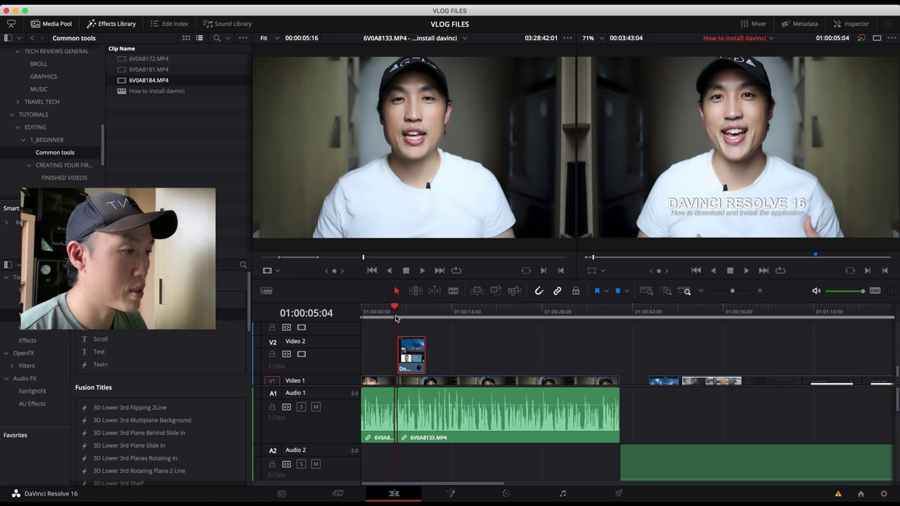
{"action": "key", "text": "space"}
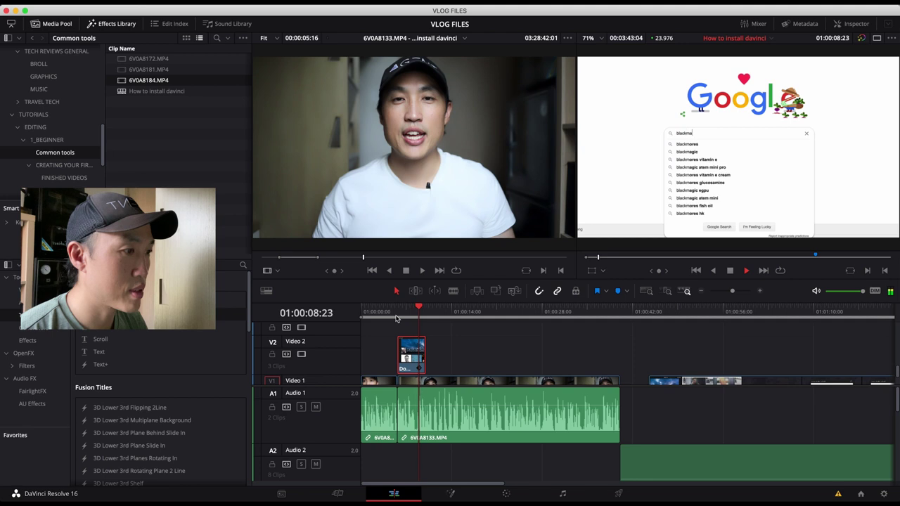
{"action": "key", "text": "space"}
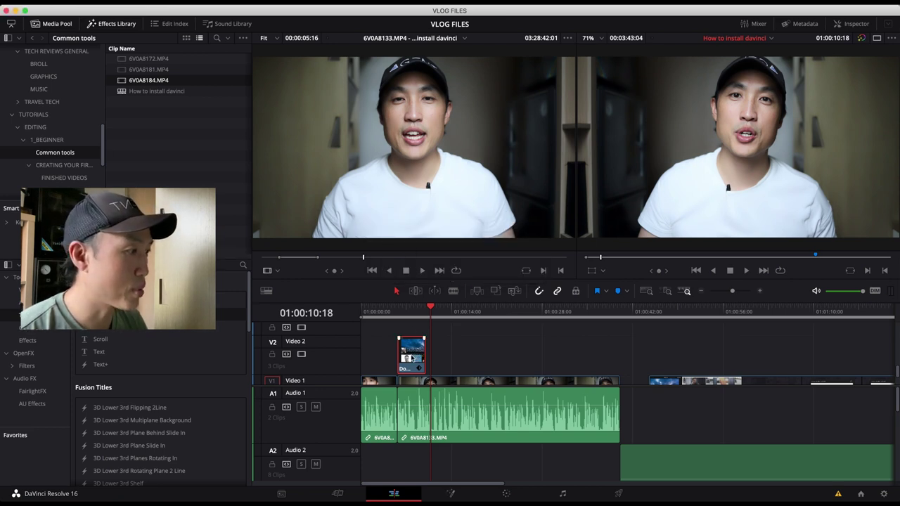
Return the short Download.mov segment to its original place on Video 1, directly before the rest of Download.mov.
{"action": "left_click_drag", "start_coordinate": [413, 359], "coordinate": [635, 385]}
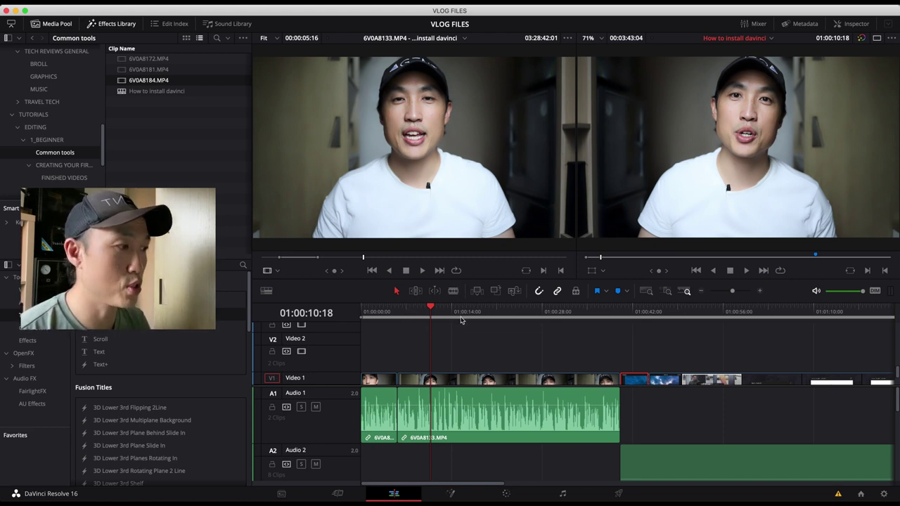
{"action": "scroll", "coordinate": [465, 334], "scroll_direction": "up", "scroll_amount": 3}
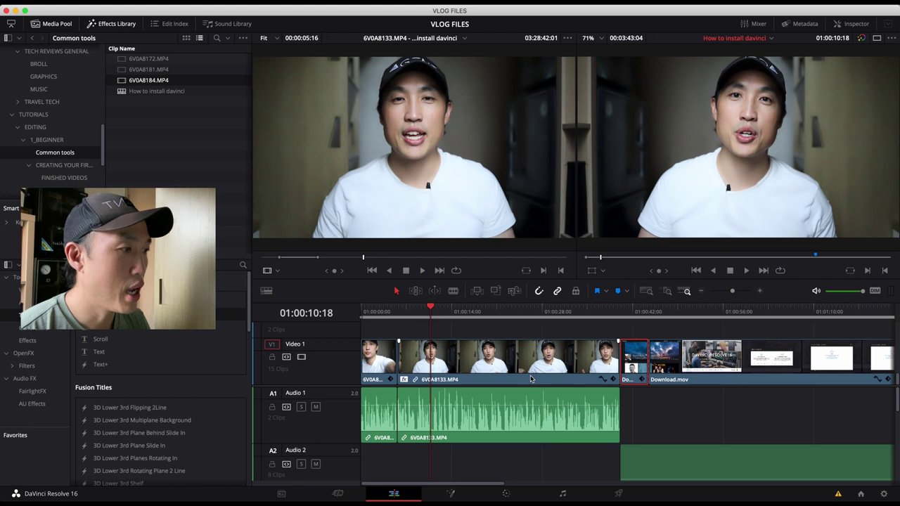
Turn on snapping and snap the playhead to the cut between 6V0A8133.MP4 and Download.mov at 01:00:40:03.
{"action": "scroll", "coordinate": [540, 377], "scroll_direction": "right", "scroll_amount": 3}
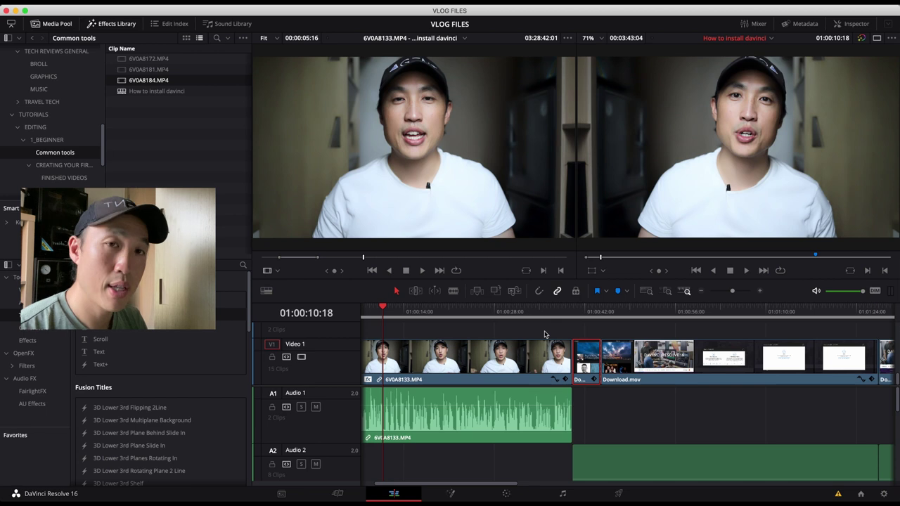
{"action": "key", "text": "n"}
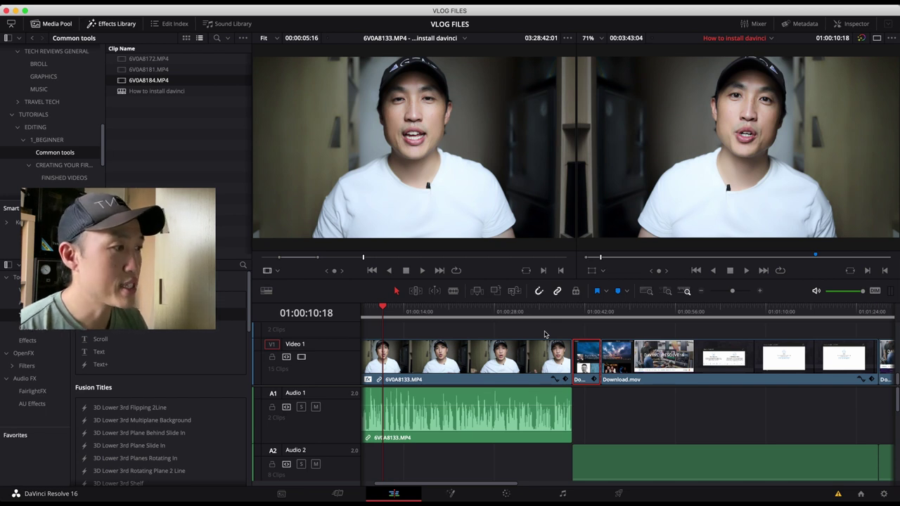
{"action": "left_click", "coordinate": [549, 310]}
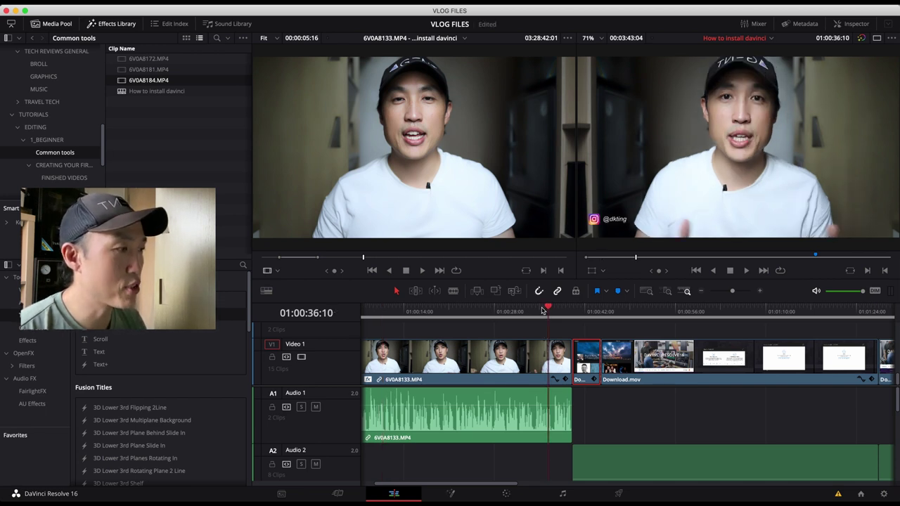
{"action": "left_click", "coordinate": [569, 314]}
{"action": "left_click", "coordinate": [548, 315]}
{"action": "left_click_drag", "start_coordinate": [549, 316], "coordinate": [570, 317]}
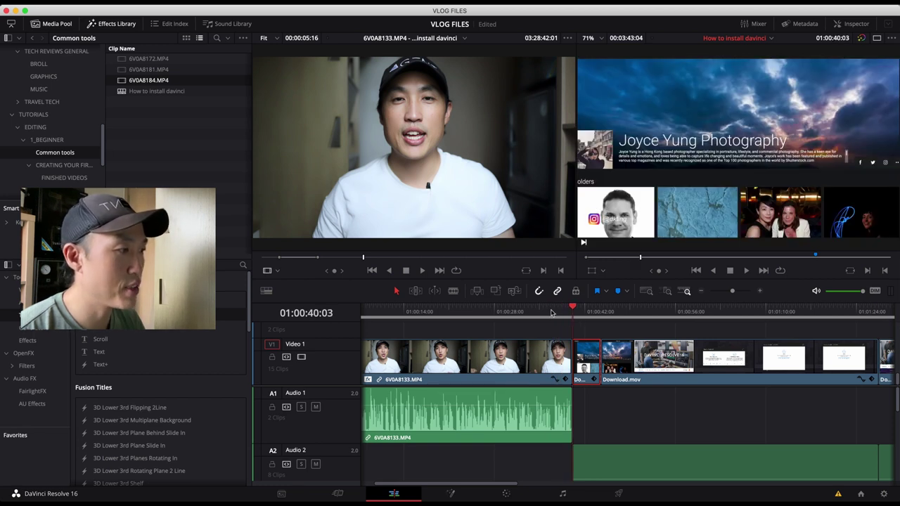
Select both Download.mov segments, move them away from the end of 6V0A8133.MP4, and snap them back against it.
{"action": "left_click", "coordinate": [587, 336]}
{"action": "left_click_drag", "start_coordinate": [587, 336], "coordinate": [633, 461]}
{"action": "left_click_drag", "start_coordinate": [629, 373], "coordinate": [661, 373]}
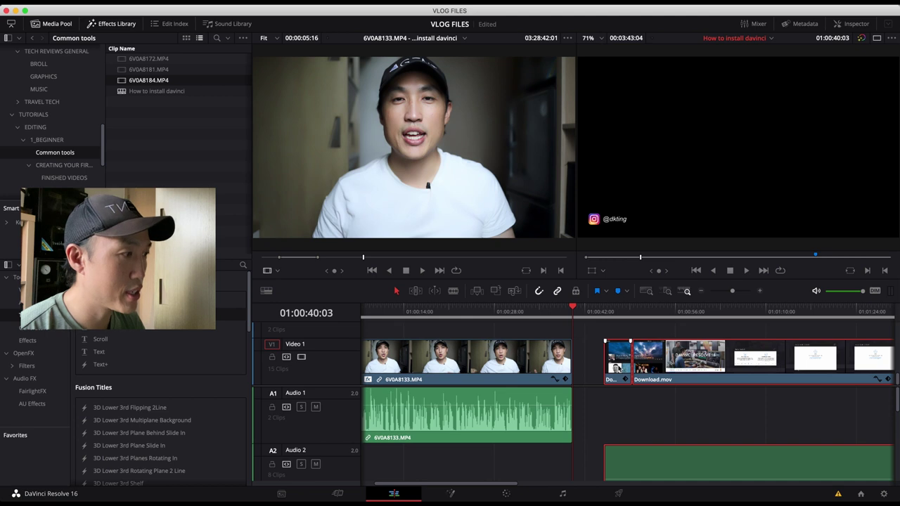
{"action": "left_click_drag", "start_coordinate": [619, 369], "coordinate": [584, 372]}
Play the timeline across the cut from 01:00:38:10 to 01:00:41:01, and save the project.
{"action": "left_click", "coordinate": [561, 312]}
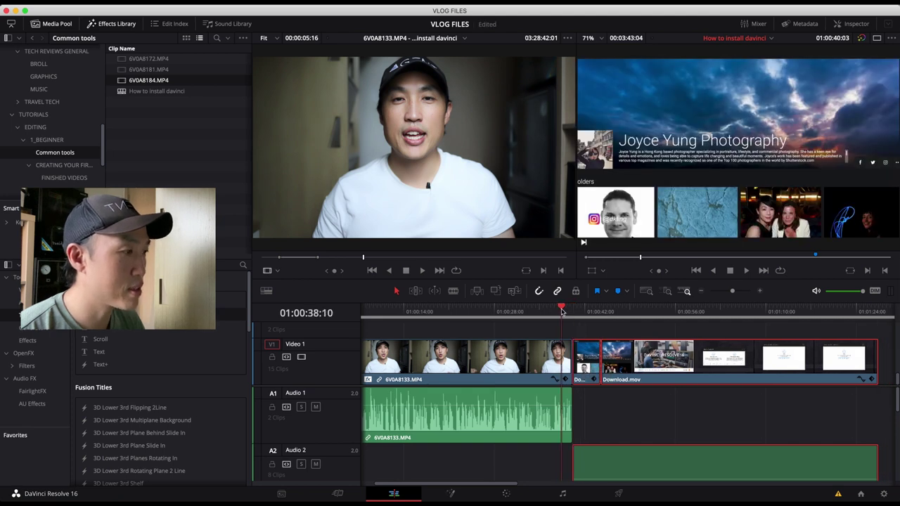
{"action": "key", "text": "space"}
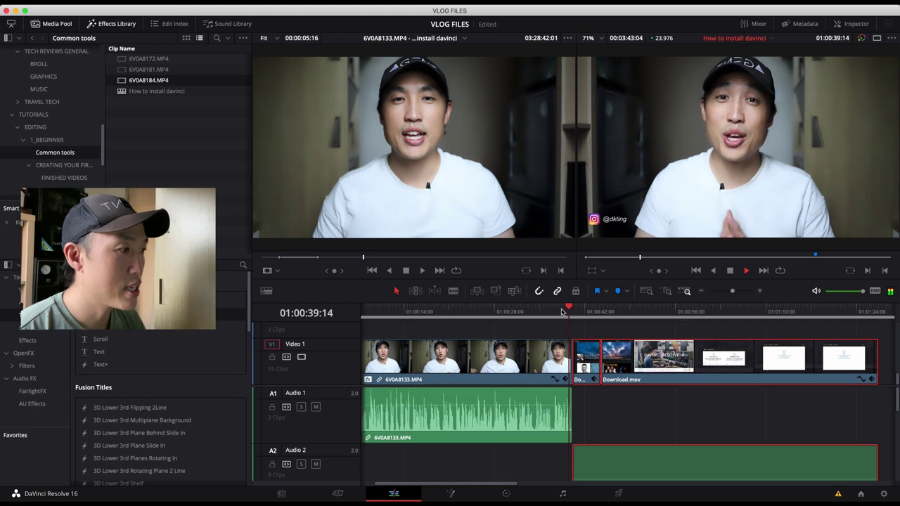
{"action": "key", "text": "space"}
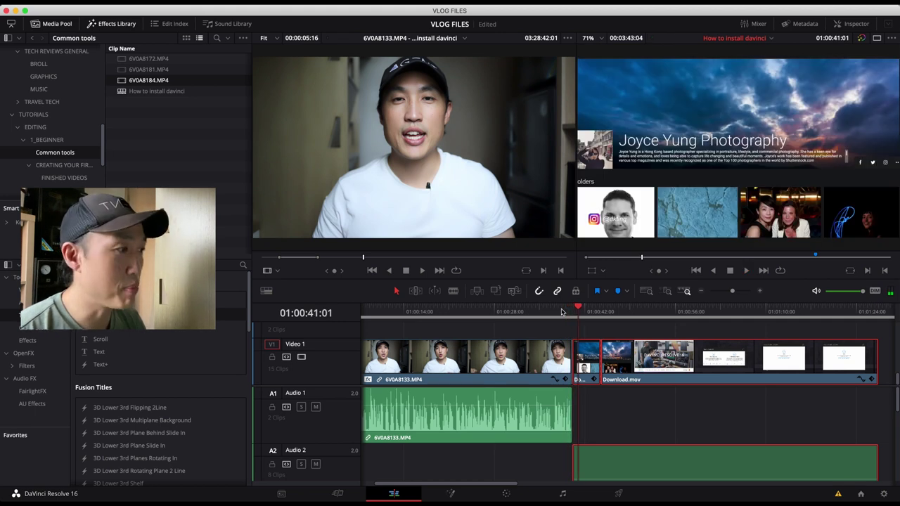
{"action": "key", "text": "super+s"}
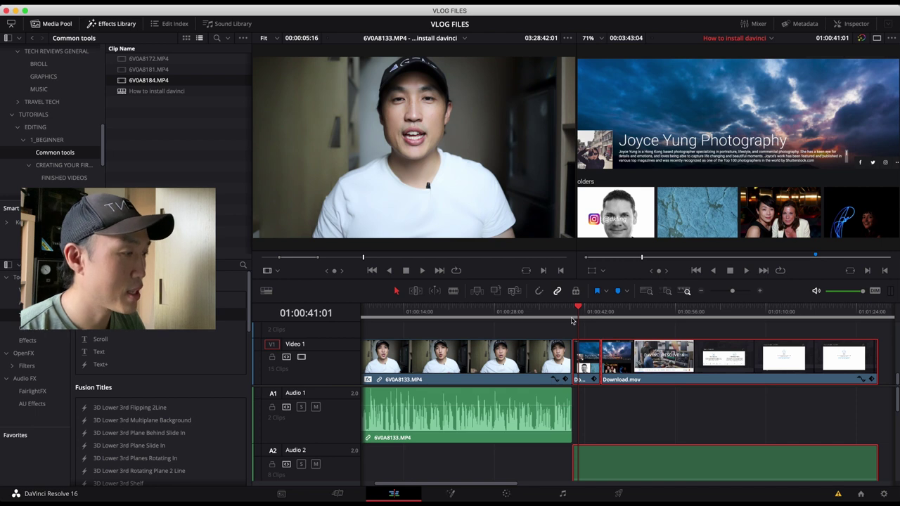
With snapping off, reposition the Download.mov segments by eye just after 6V0A8133.MP4 and play across the tiny gap from 01:00:38:22.
{"action": "left_click_drag", "start_coordinate": [588, 357], "coordinate": [595, 358]}
{"action": "left_click_drag", "start_coordinate": [571, 315], "coordinate": [564, 314]}
{"action": "left_click_drag", "start_coordinate": [593, 359], "coordinate": [586, 360]}
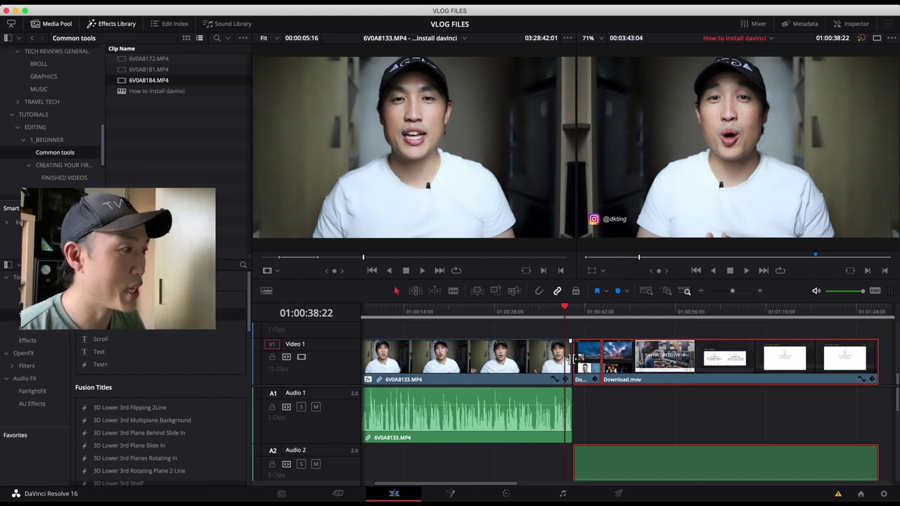
{"action": "key", "text": "space"}
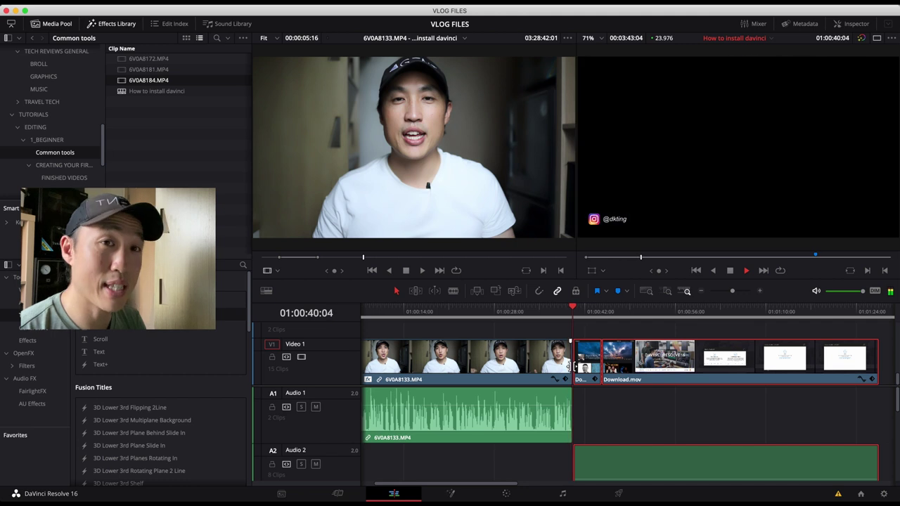
{"action": "key", "text": "space"}
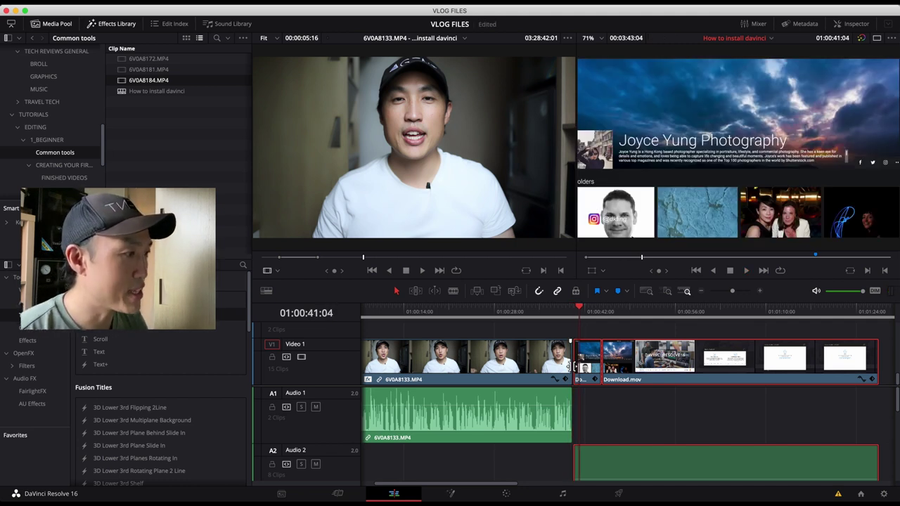
Snap the Download.mov segments back against the end of 6V0A8133.MP4, play from 01:00:41:04, and save the project.
{"action": "left_click_drag", "start_coordinate": [590, 373], "coordinate": [591, 374]}
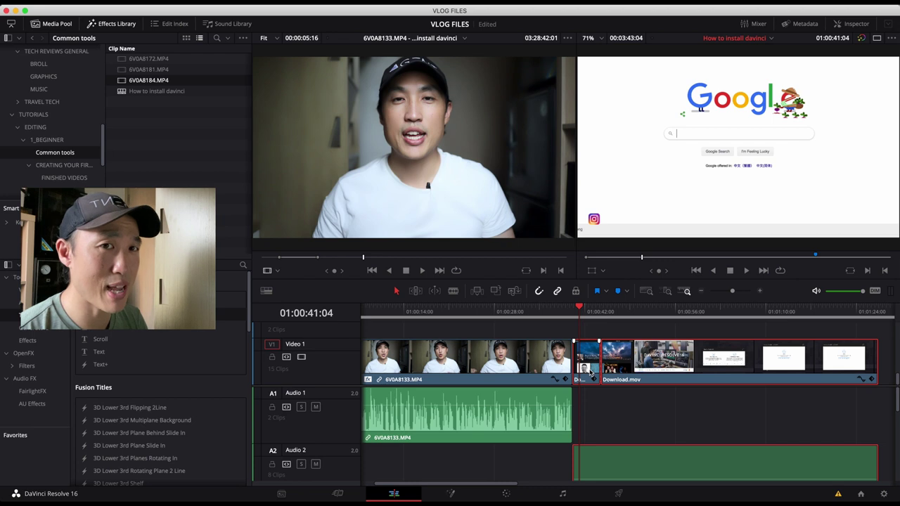
{"action": "key", "text": "space"}
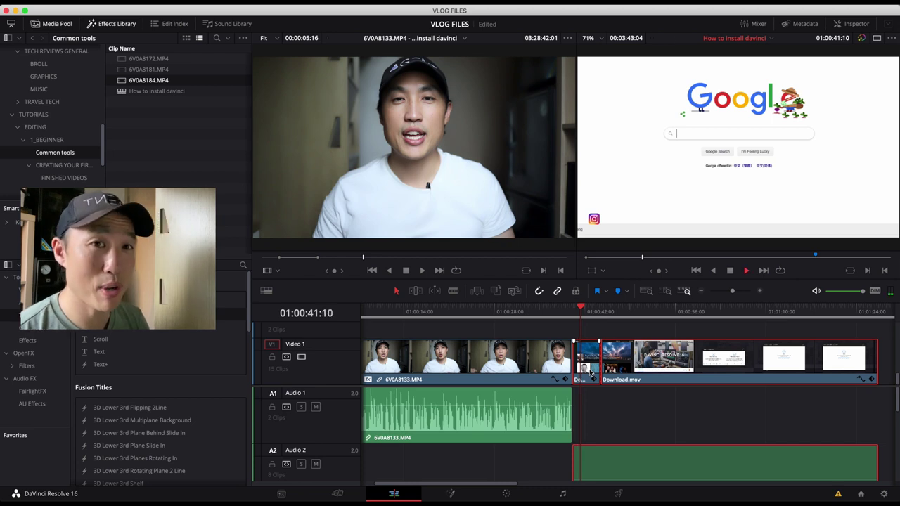
{"action": "key", "text": "super+s"}
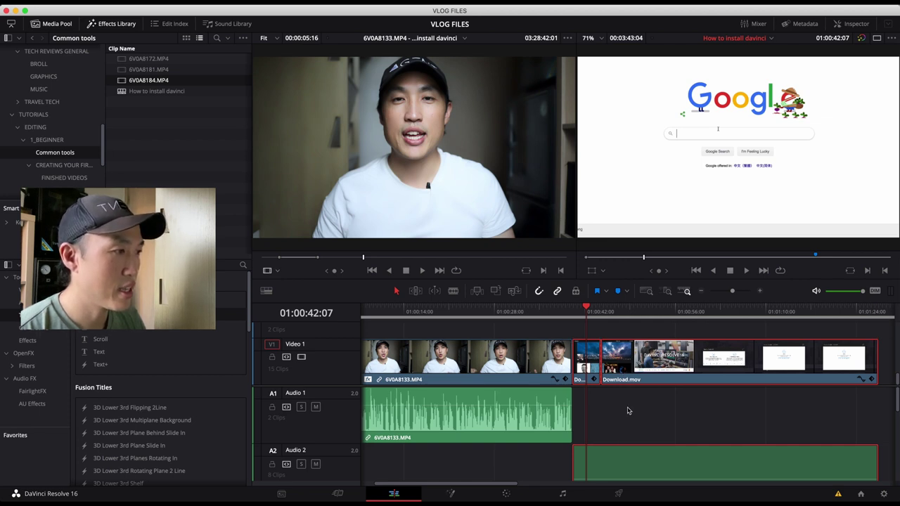
Play the second 6V0A8133.MP4 clip from 01:00:23:22, and move it with its linked audio onto Video 2 and Audio 2.
{"action": "left_click", "coordinate": [537, 375]}
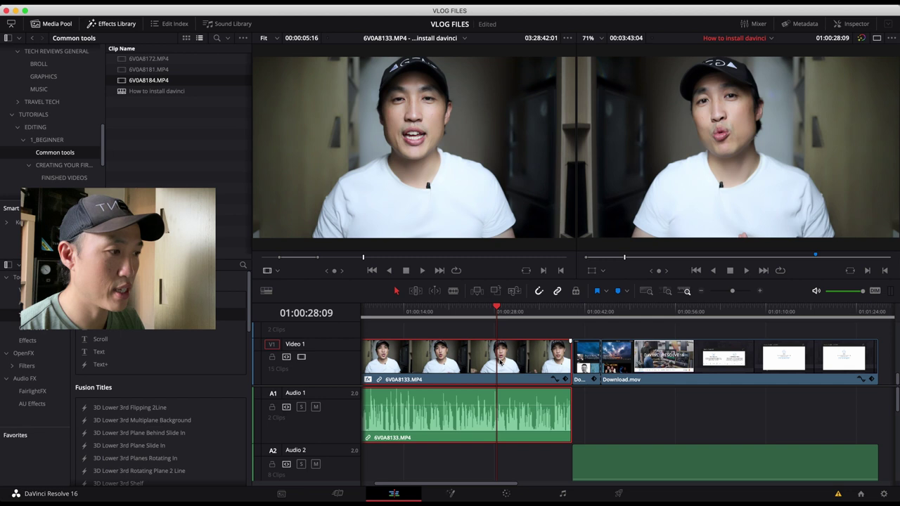
{"action": "left_click_drag", "start_coordinate": [497, 314], "coordinate": [468, 314]}
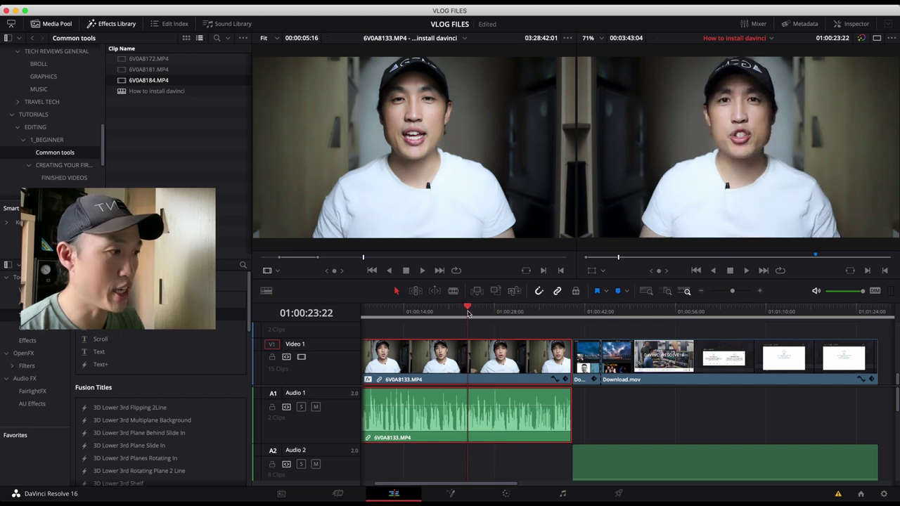
{"action": "key", "text": "space"}
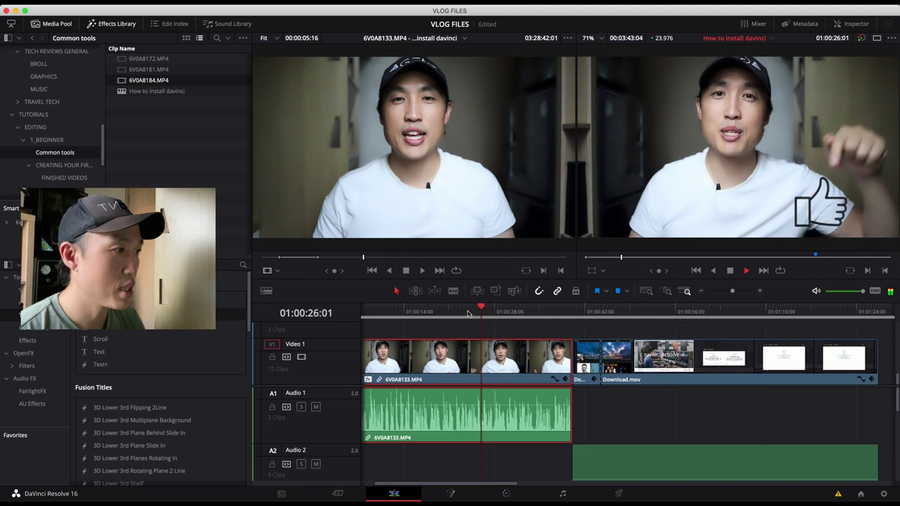
{"action": "key", "text": "space"}
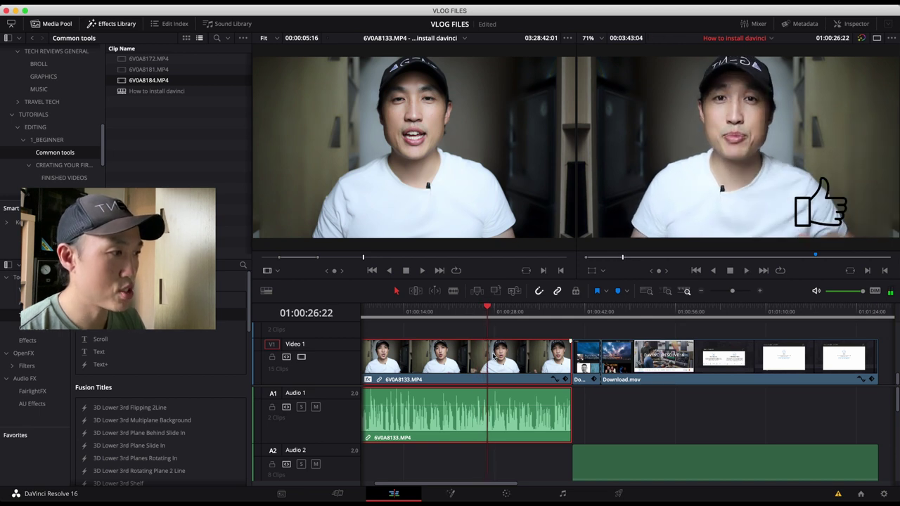
{"action": "left_click_drag", "start_coordinate": [504, 372], "coordinate": [500, 342]}
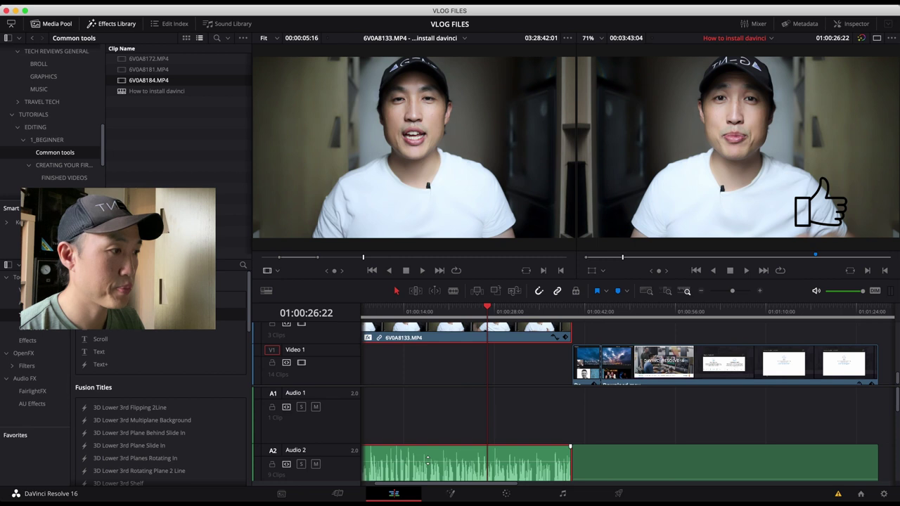
Try to move the linked 6V0A8133.MP4 clip back onto Video 1 and Audio 1, and undo that move.
{"action": "left_click_drag", "start_coordinate": [477, 336], "coordinate": [480, 360]}
{"action": "scroll", "coordinate": [481, 360], "scroll_direction": "left", "scroll_amount": 2}
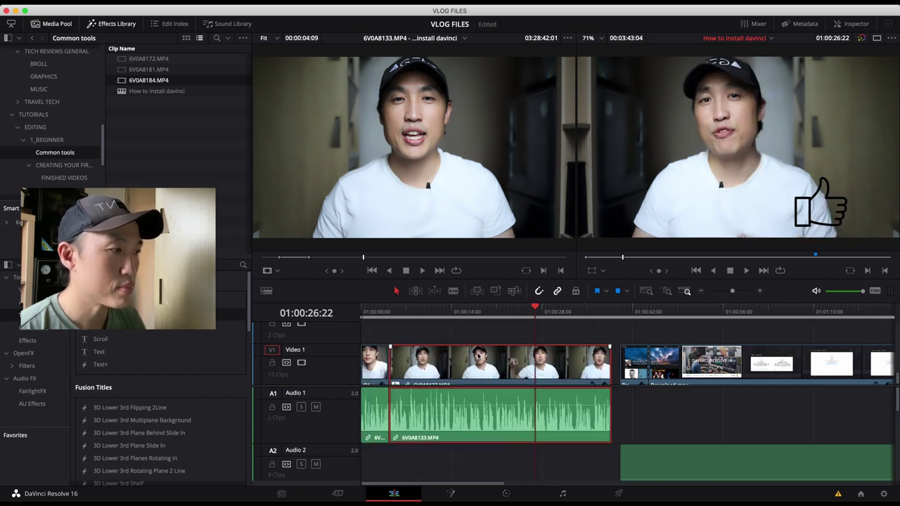
{"action": "key", "text": "super+z"}
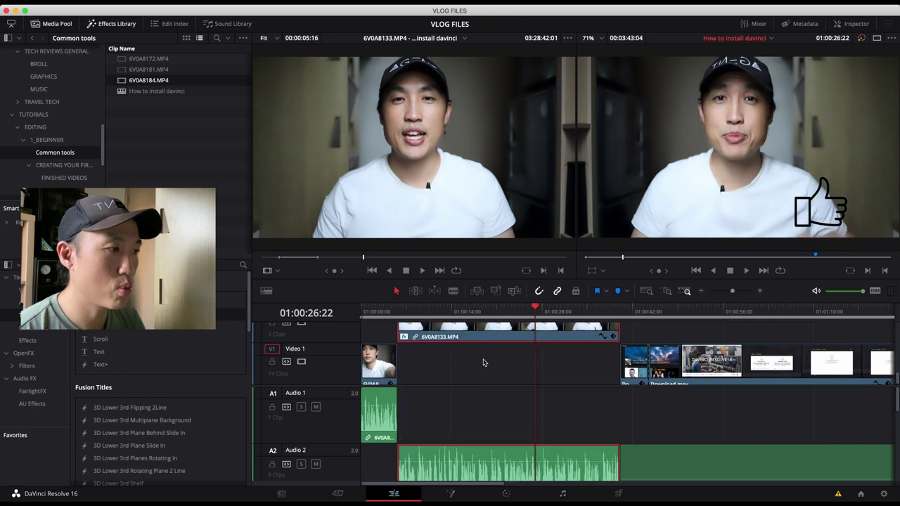
Turn off linked selection, slide only the video of 6V0A8133.MP4 along Video 2 and back above its audio, and save the project.
{"action": "left_click", "coordinate": [557, 290]}
{"action": "left_click", "coordinate": [559, 364]}
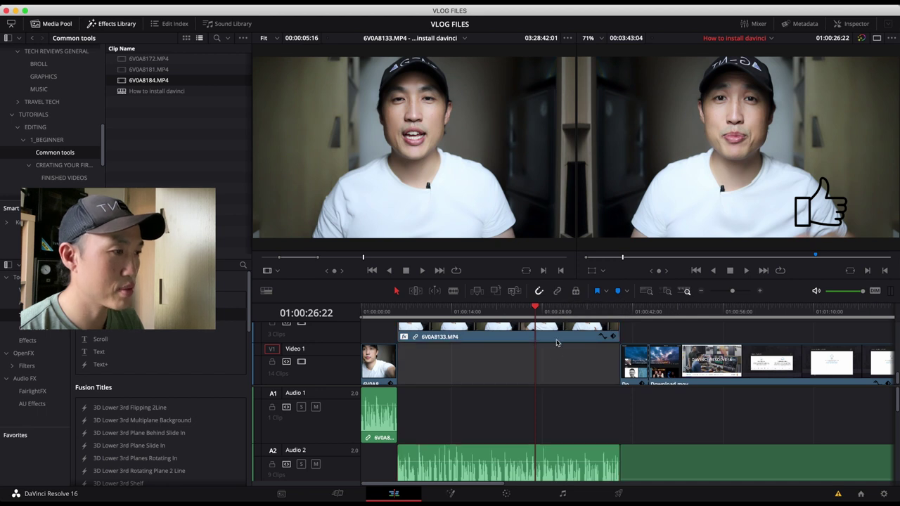
{"action": "left_click", "coordinate": [557, 341]}
{"action": "left_click_drag", "start_coordinate": [557, 338], "coordinate": [727, 352]}
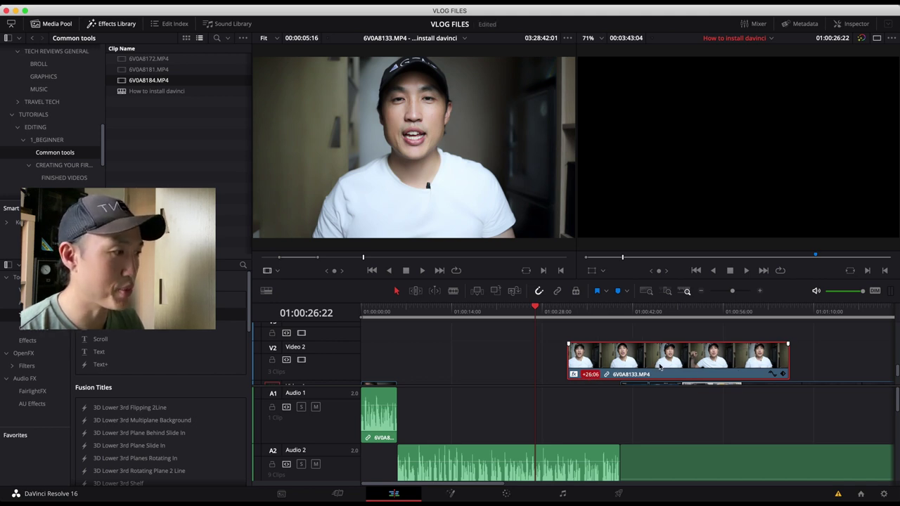
{"action": "left_click_drag", "start_coordinate": [659, 365], "coordinate": [489, 365]}
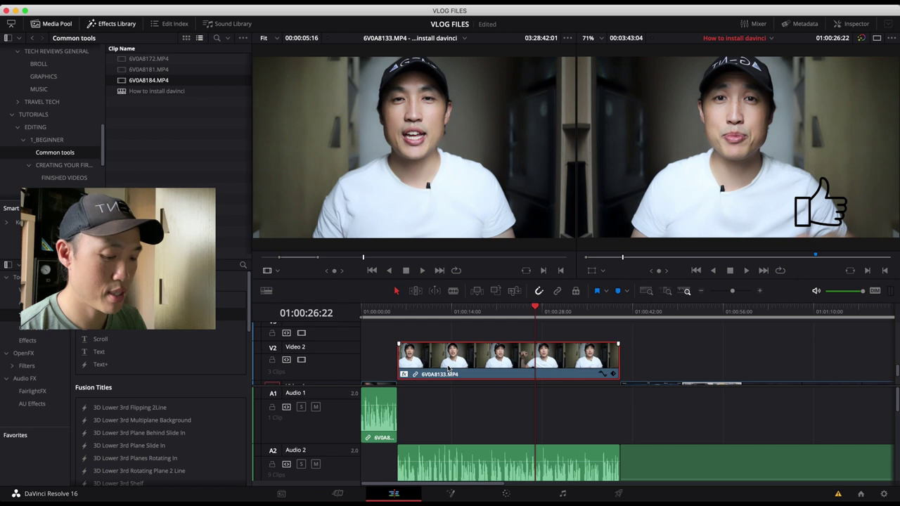
{"action": "key", "text": "super+s"}
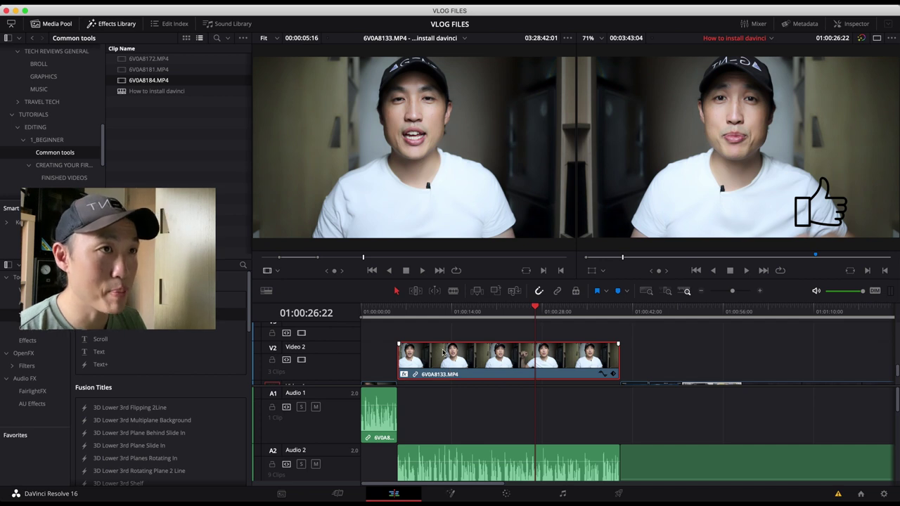
Look up the Undo and Redo commands, and move the playhead to 01:00:15:17.
{"action": "left_click", "coordinate": [116, 4]}
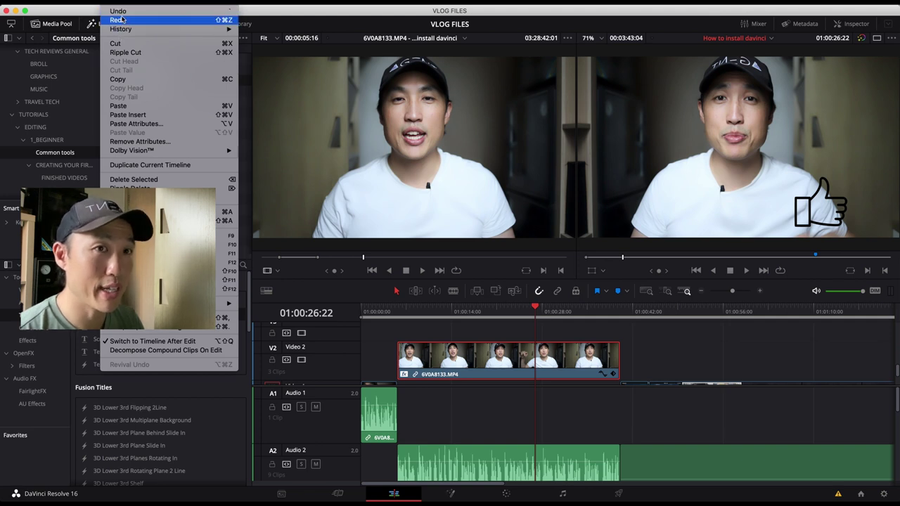
{"action": "left_click", "coordinate": [116, 5]}
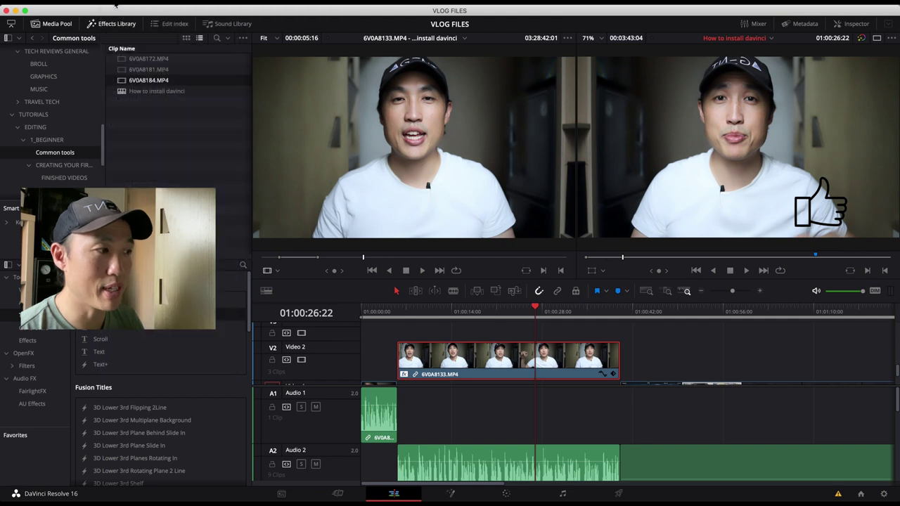
{"action": "left_click_drag", "start_coordinate": [517, 311], "coordinate": [463, 307]}
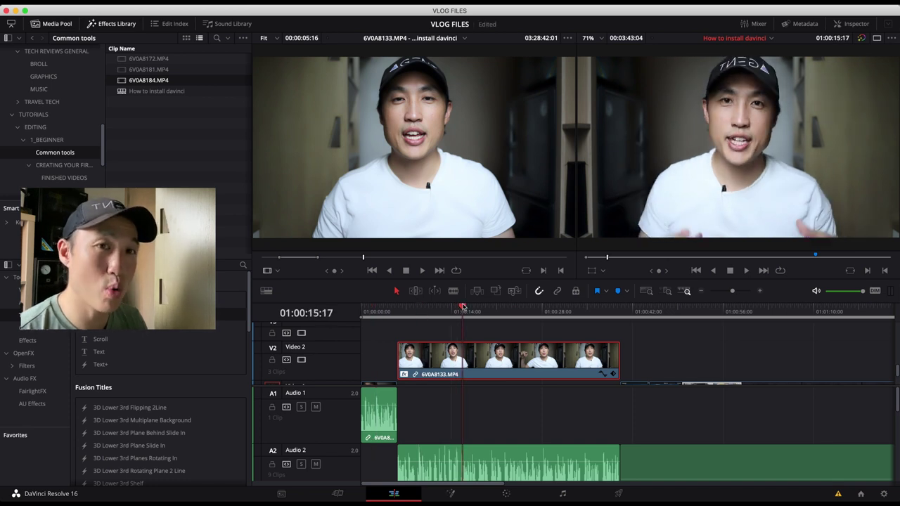